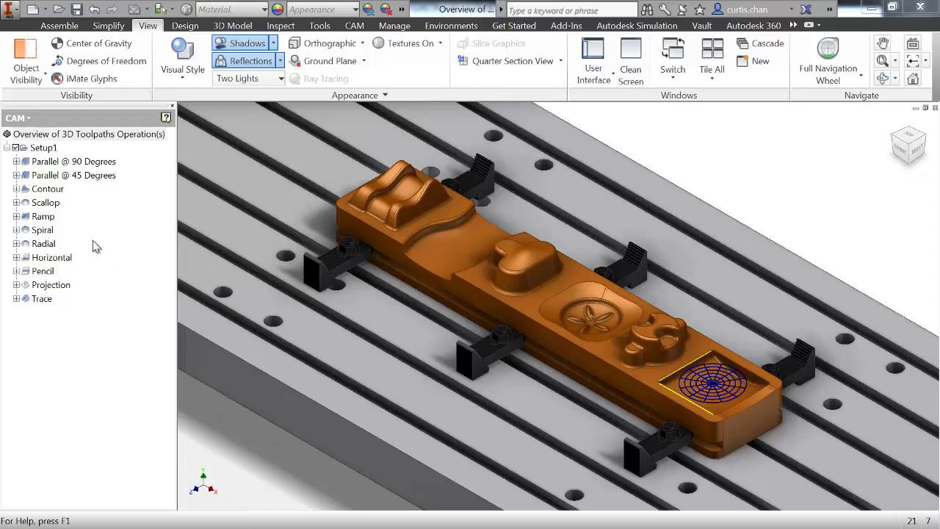
Show the Parallel @ 90 Degrees toolpath on the clamped part
click(60, 165)
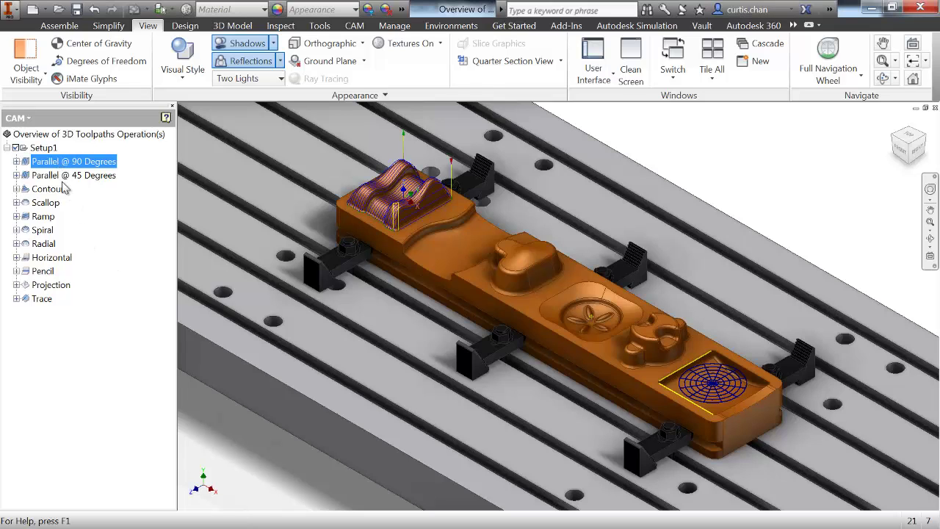
Display every toolpath through Trace, then switch the browser to the model tree
shift+click(42, 299)
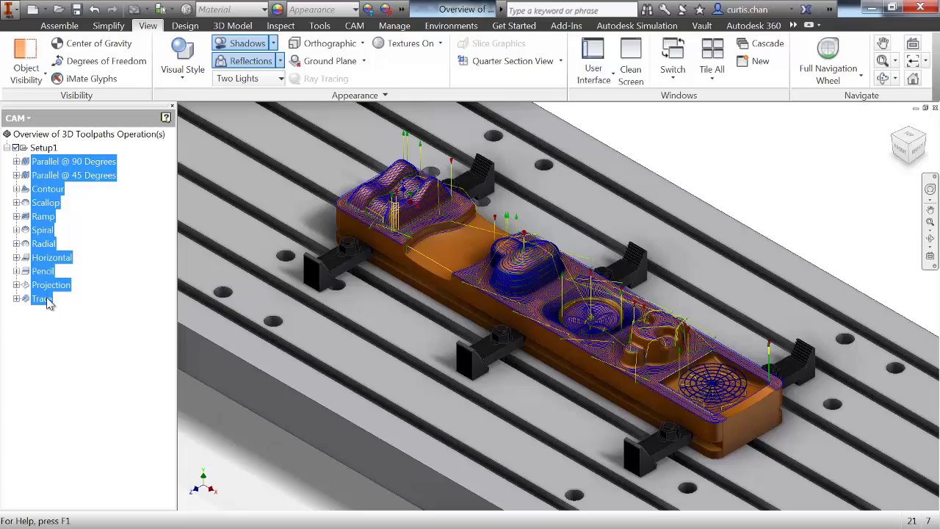
click(28, 117)
click(33, 147)
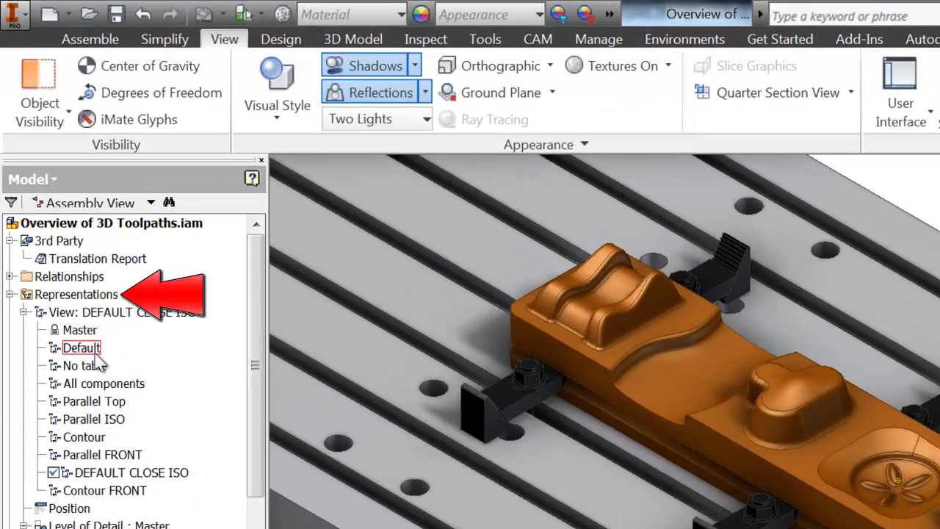
Apply the Parallel Top, Parallel ISO, then DEFAULT CLOSE ISO view representations
double_click(94, 402)
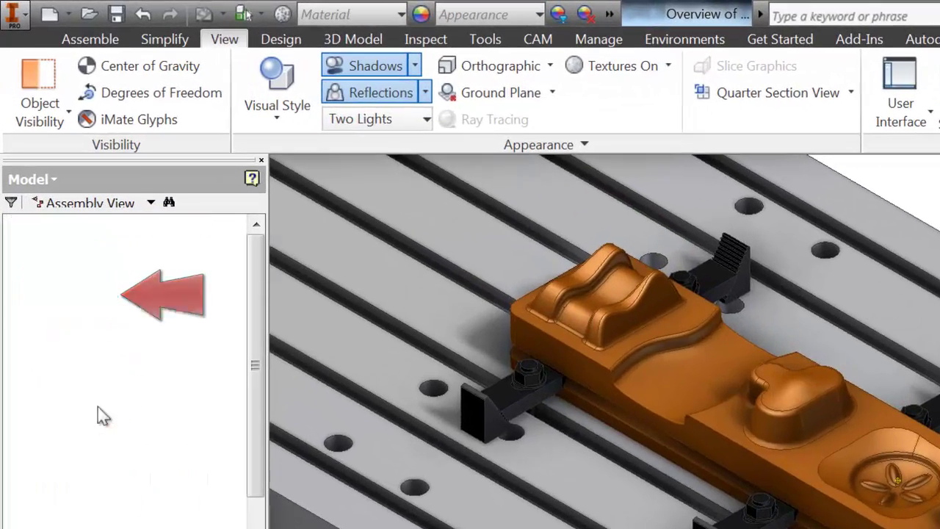
double_click(93, 418)
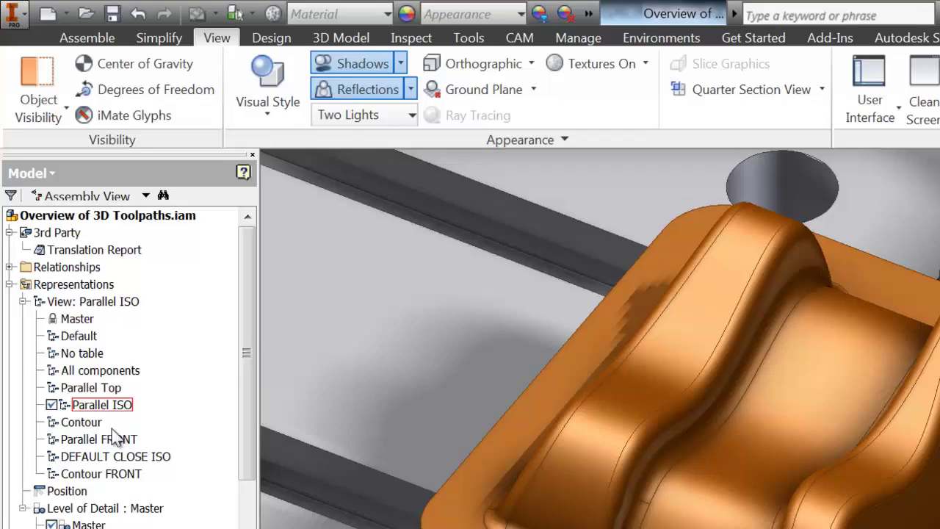
double_click(113, 457)
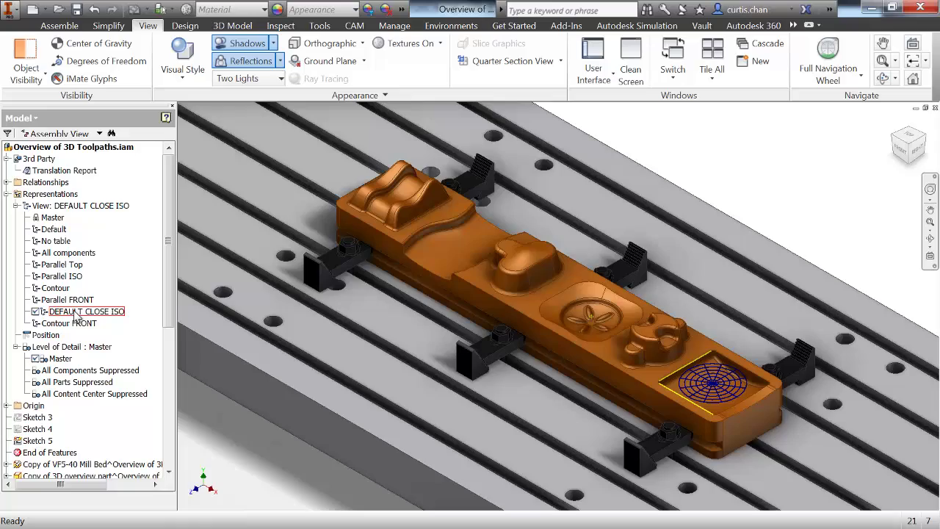
Apply the Parallel ISO view and show the Parallel @ 45 Degrees toolpath
double_click(62, 277)
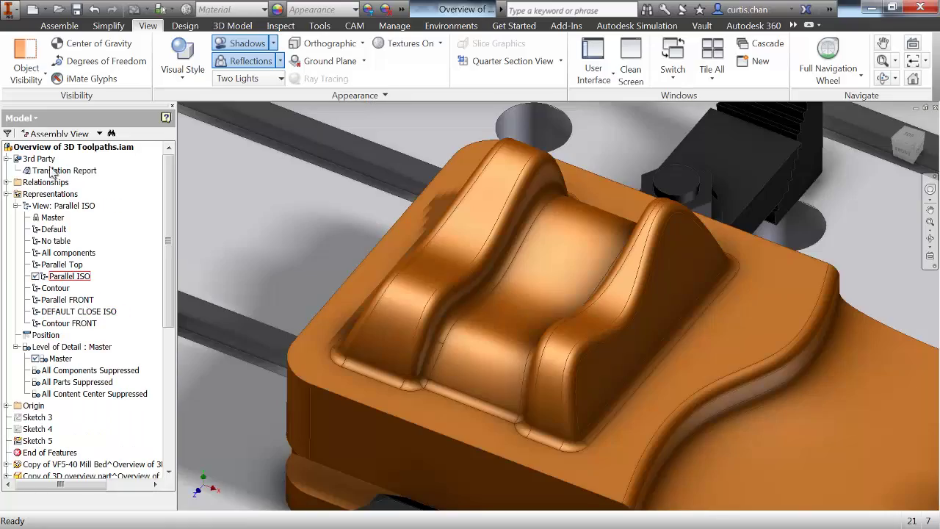
click(18, 118)
click(26, 162)
click(30, 147)
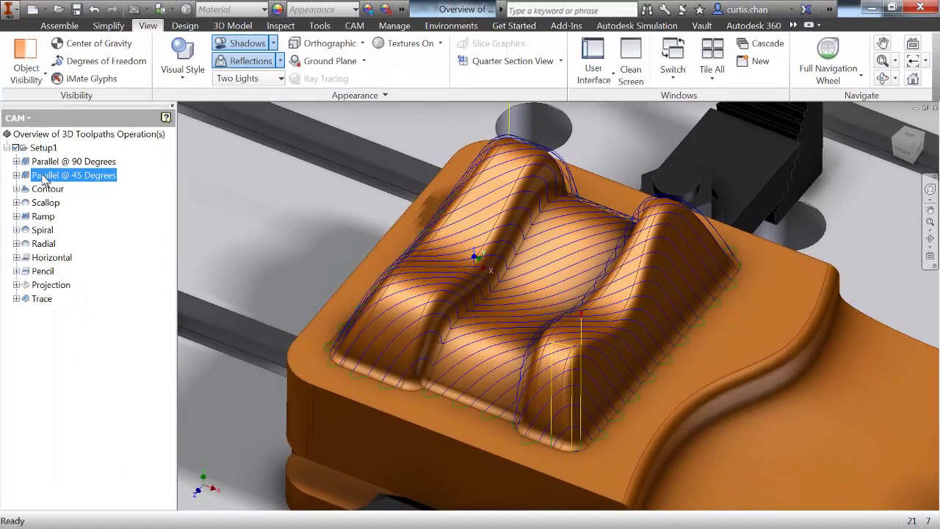
Show the Parallel @ 90 Degrees toolpath and apply the Parallel Top view representation
click(46, 162)
click(17, 117)
click(33, 134)
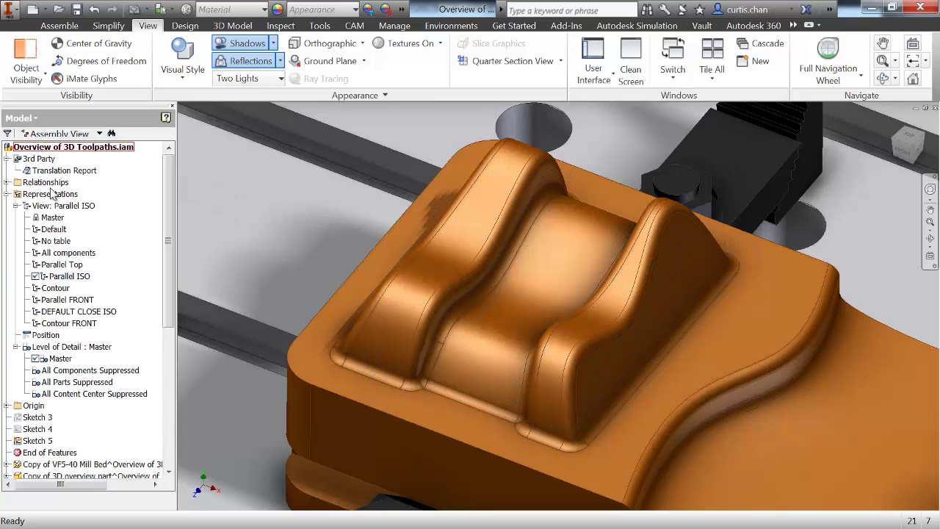
double_click(62, 264)
Review Parallel @ 90 Degrees from above, then return to the model tree
click(18, 117)
click(27, 165)
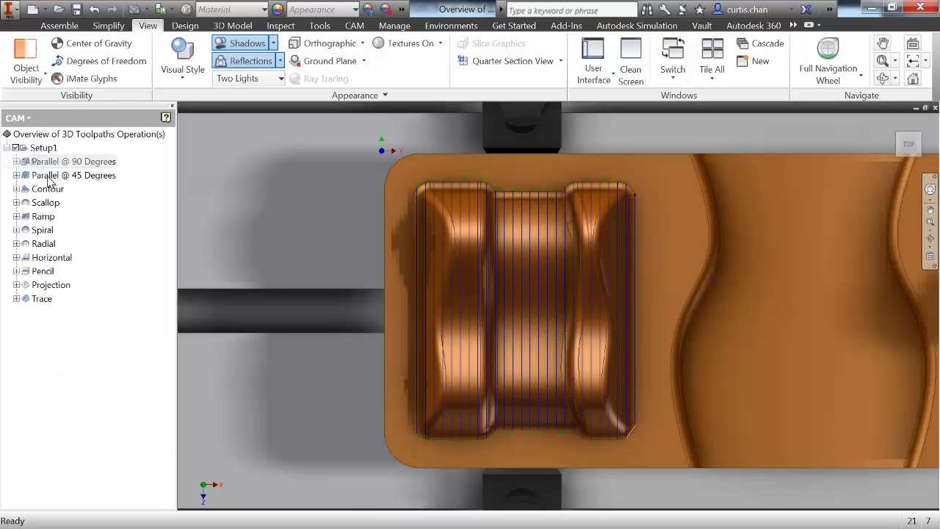
click(69, 165)
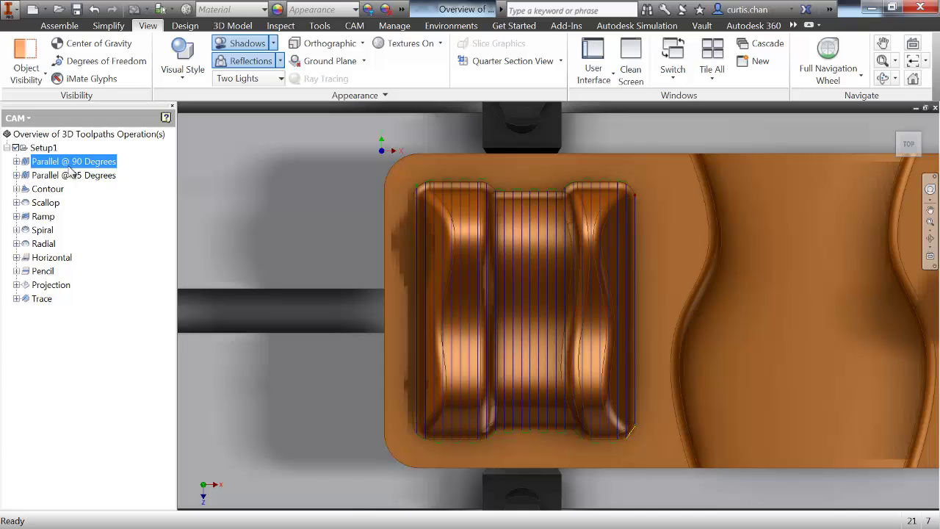
click(17, 117)
click(31, 134)
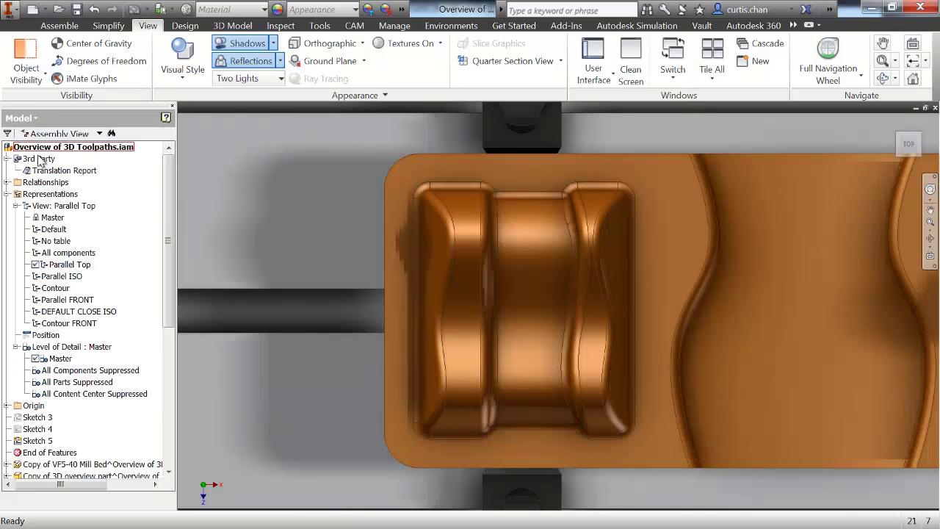
Apply the Parallel FRONT view representation and return to the CAM toolpath tree
double_click(70, 301)
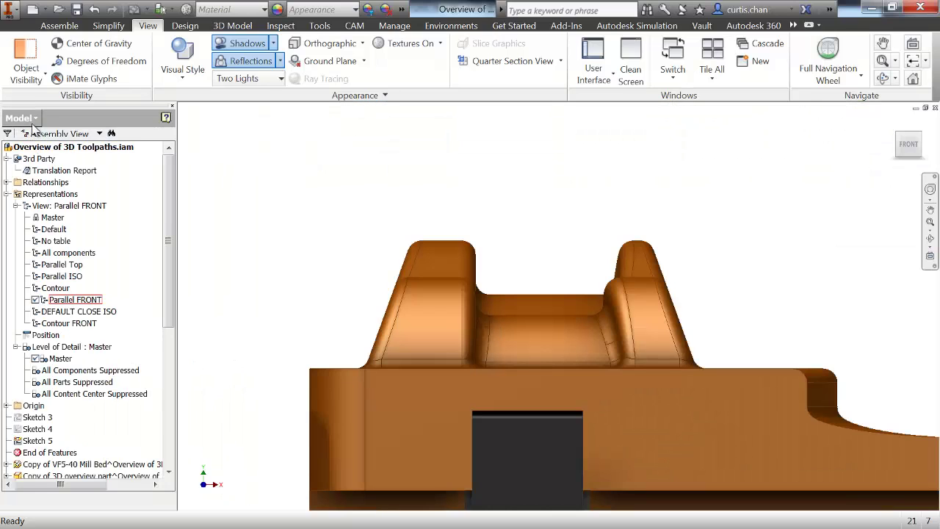
click(29, 119)
click(28, 159)
Simulate the parallel toolpath against the stock, then close the simulation
right_click(59, 158)
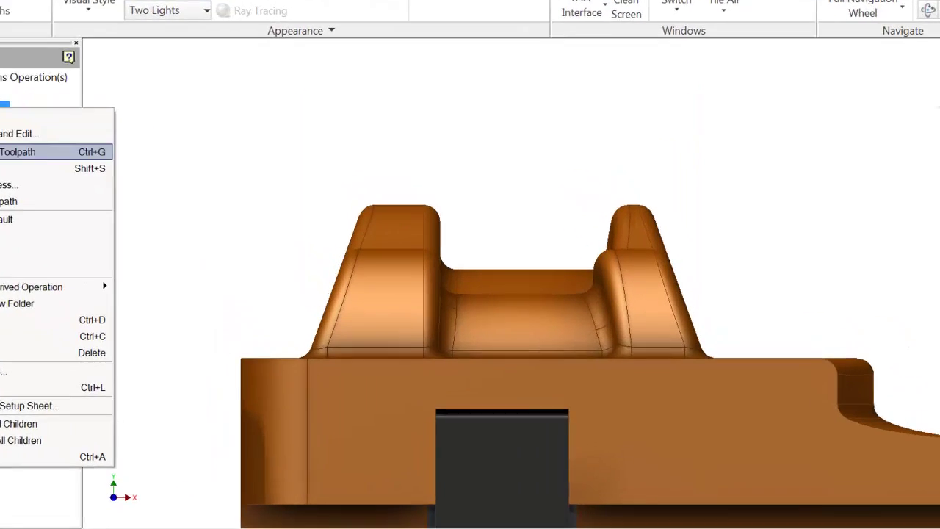
click(44, 151)
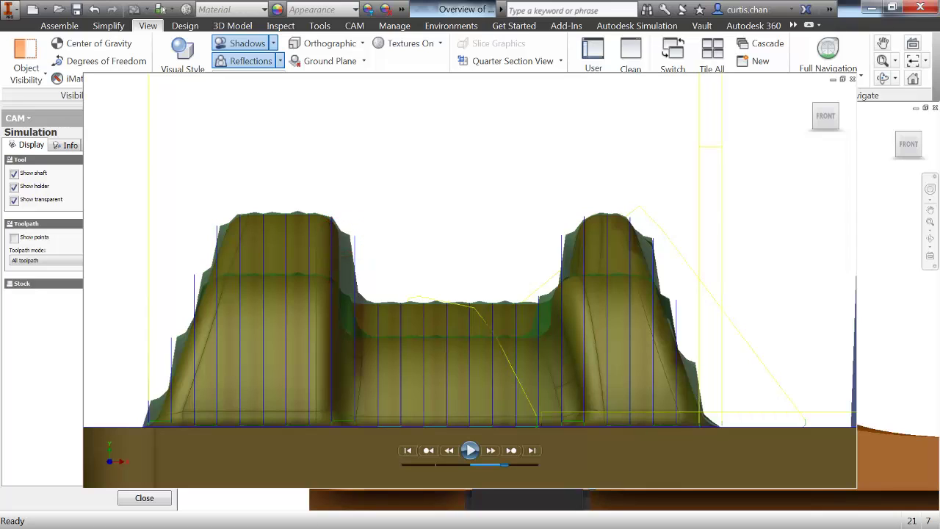
click(133, 497)
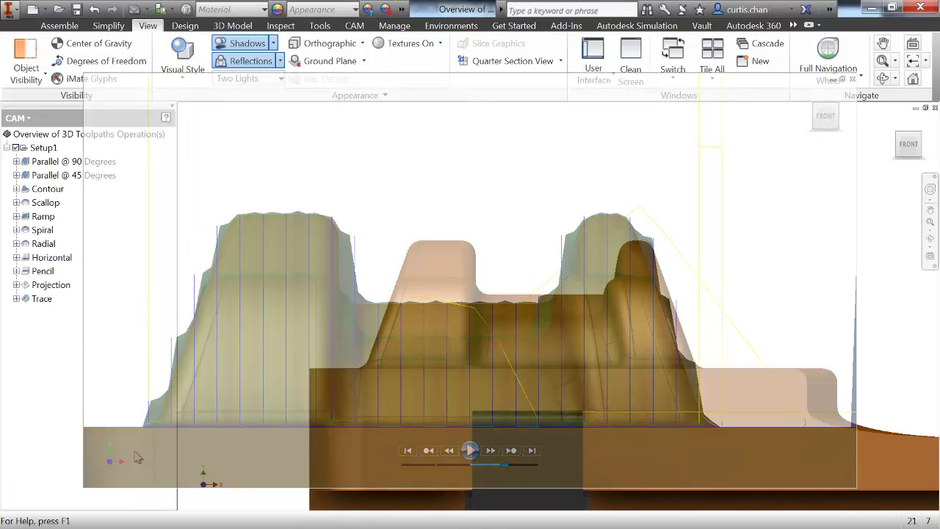
click(29, 119)
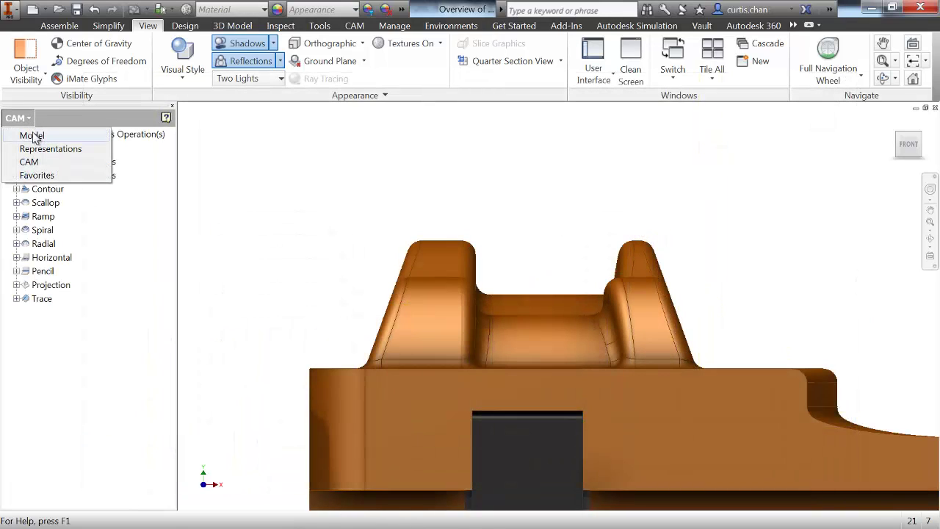
Apply Parallel ISO, then zoom into the Parallel @ 45 Degrees passes over the boss fillets
click(32, 136)
double_click(68, 277)
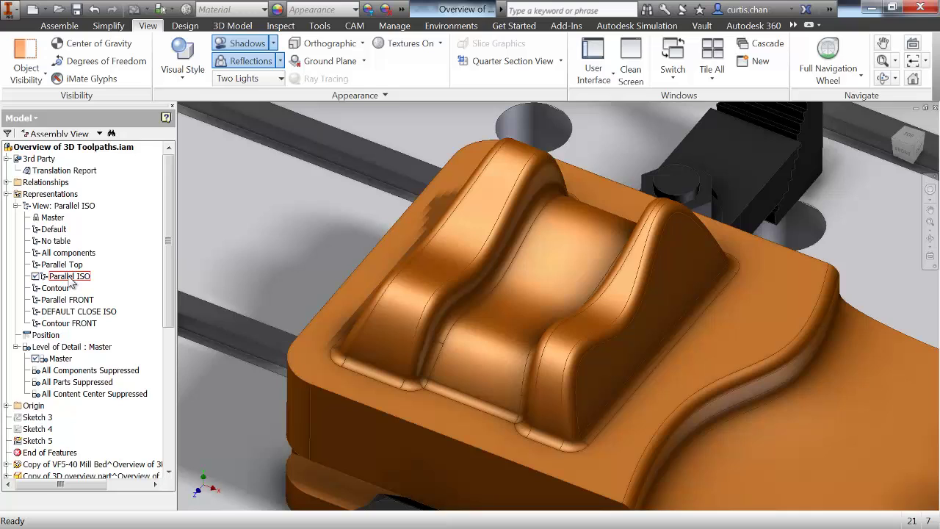
click(21, 118)
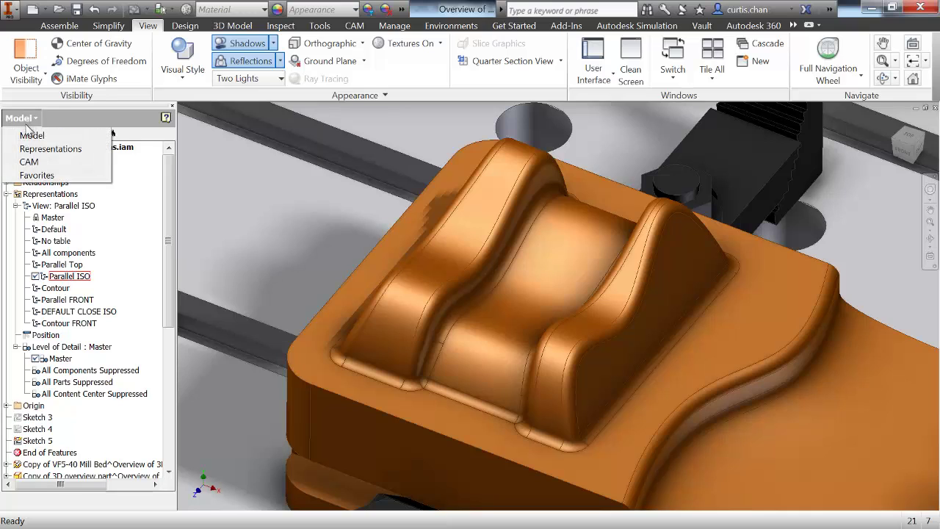
click(30, 162)
click(40, 177)
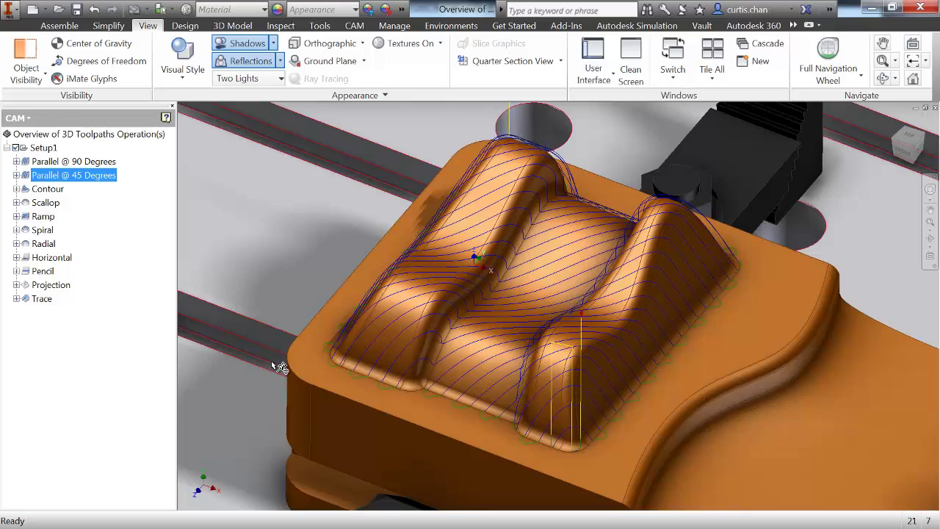
scroll(279, 367, up, 5)
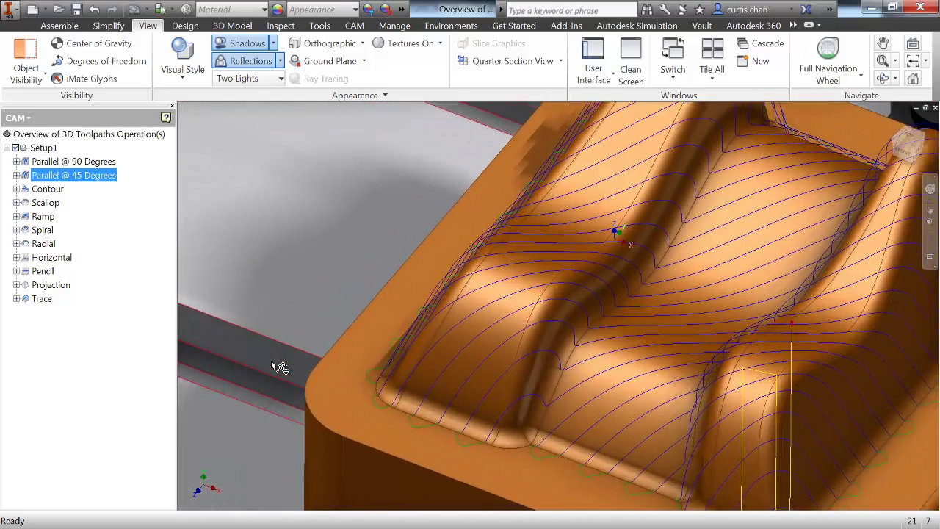
scroll(272, 362, up, 4)
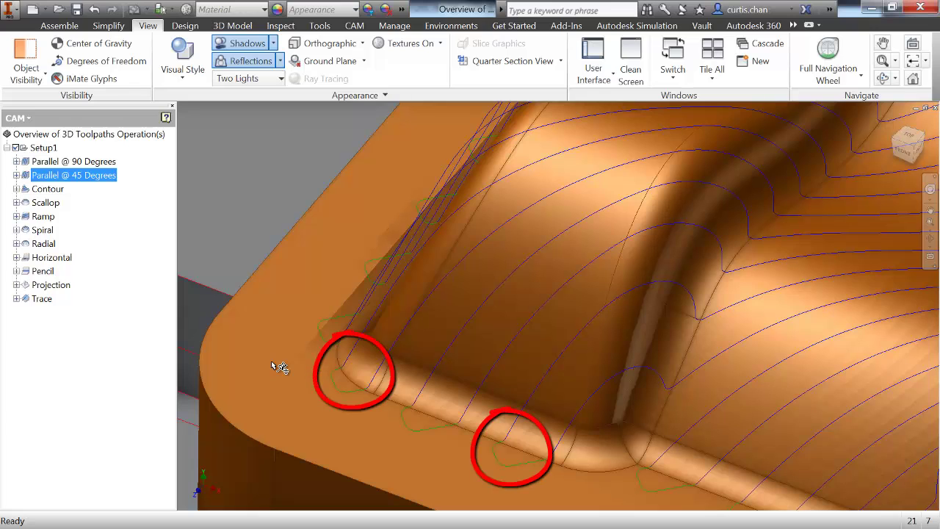
click(24, 130)
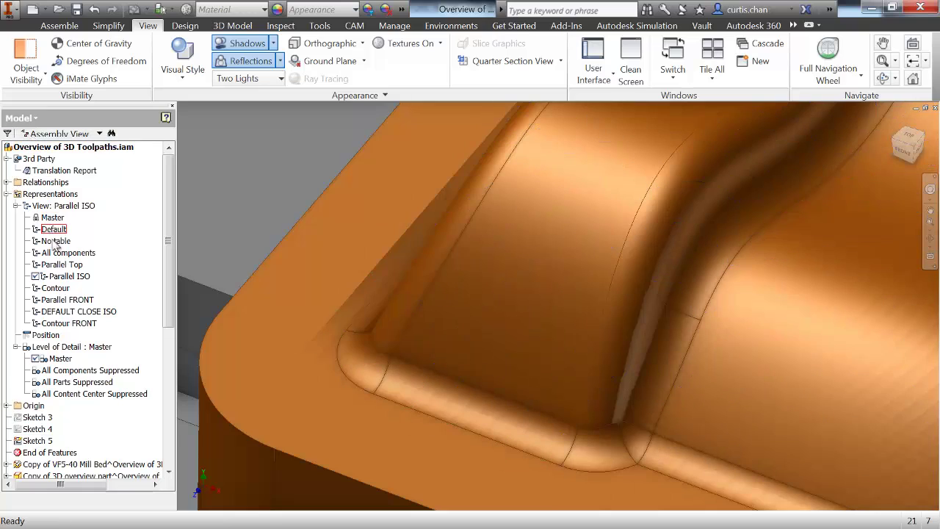
Apply DEFAULT CLOSE ISO, Contour ISO and Contour FRONT views, then return to the CAM tree
double_click(60, 313)
double_click(69, 288)
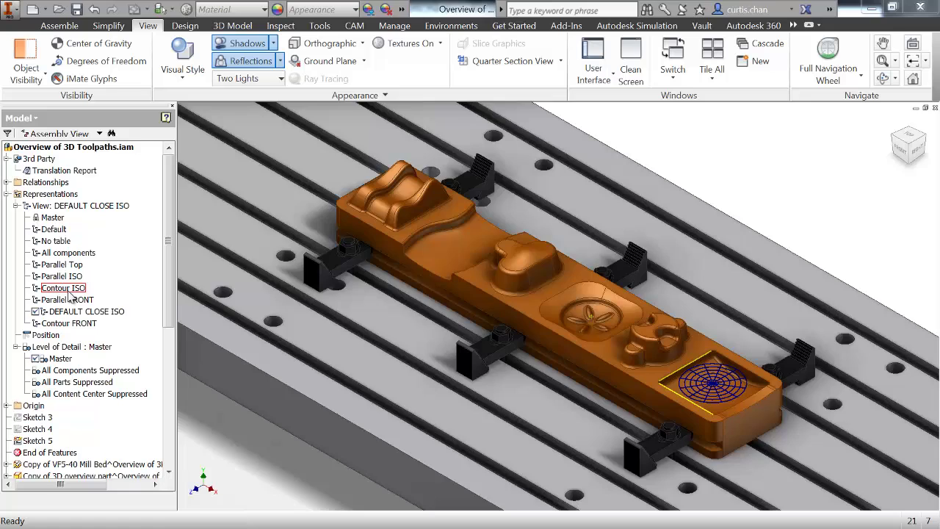
double_click(68, 323)
click(22, 117)
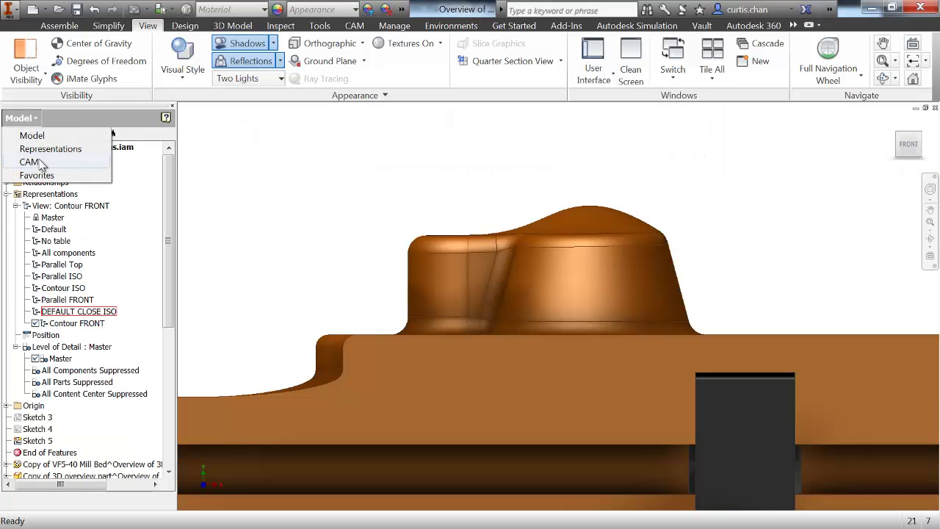
click(25, 158)
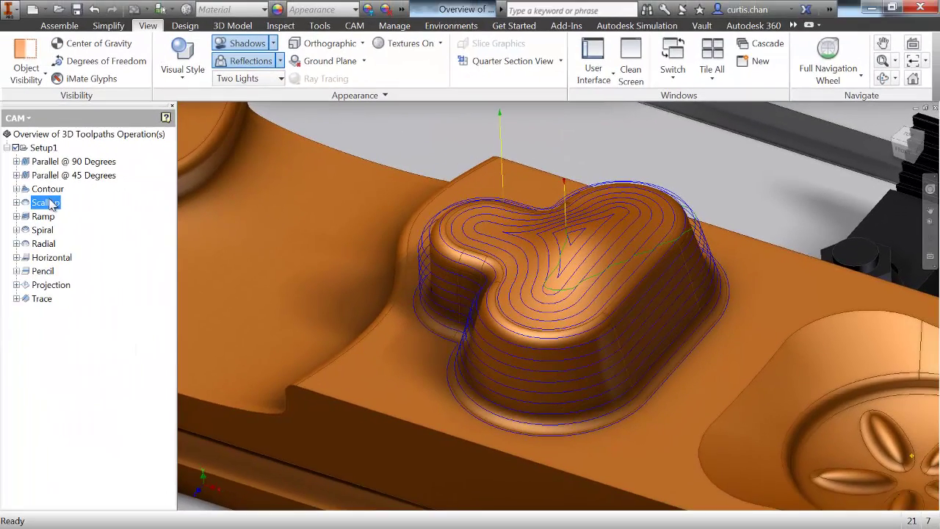
Simulate and play the Scallop toolpath on the three-lobed boss, then close the simulation
right_click(51, 204)
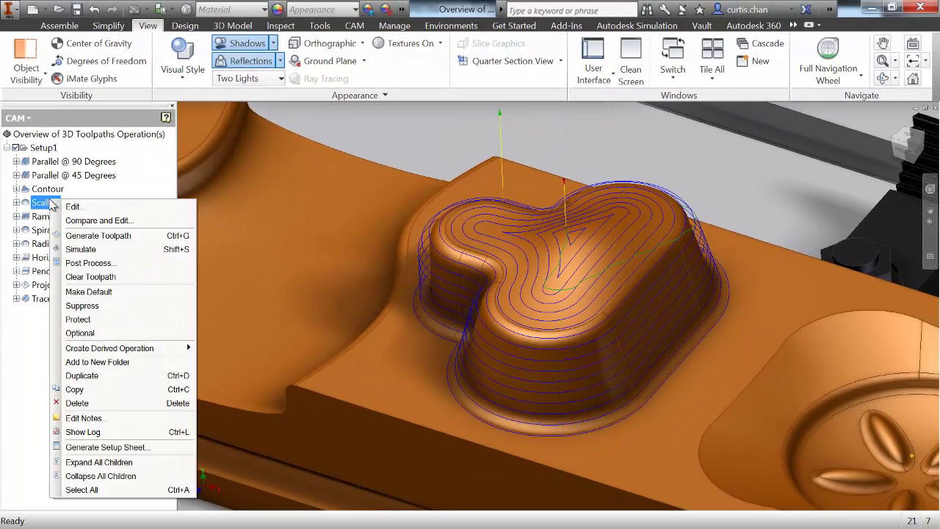
click(70, 250)
click(558, 473)
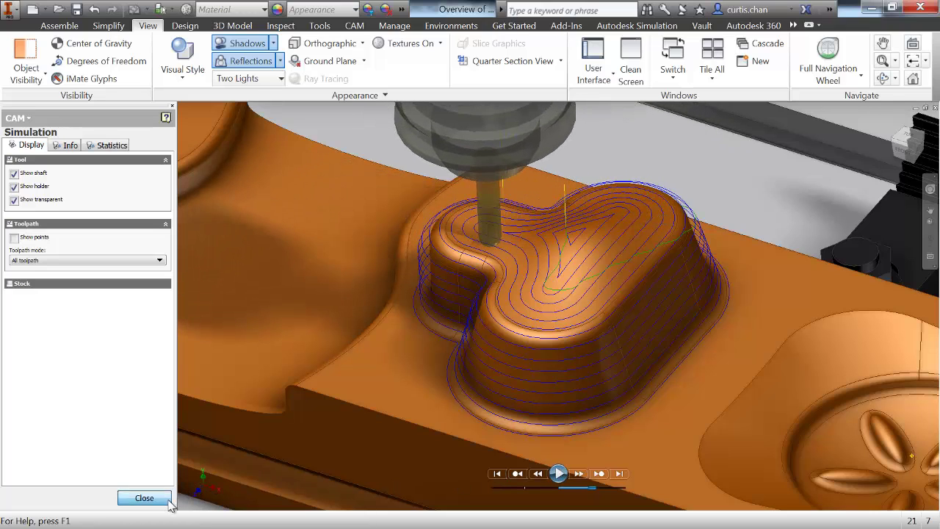
click(145, 499)
Show the Ramp toolpath and apply a saved view representation from the model tree
click(38, 217)
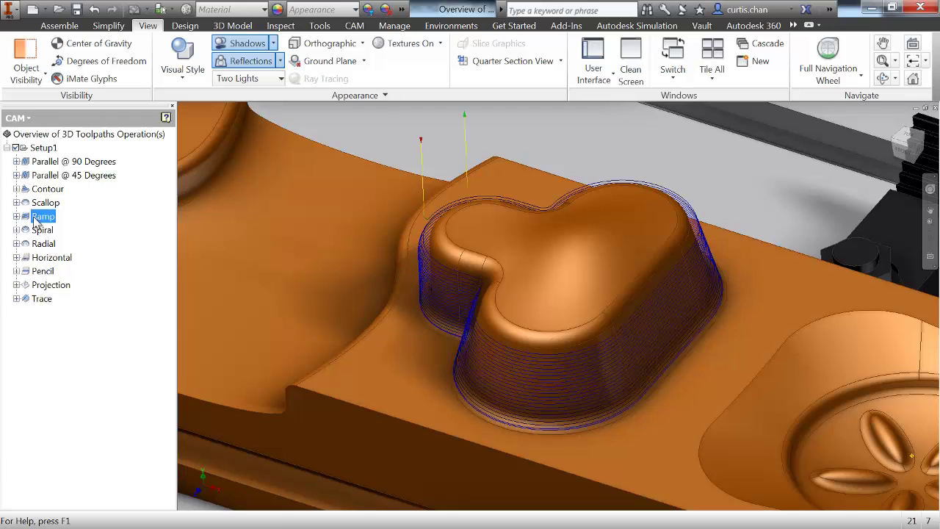
click(18, 119)
click(31, 135)
double_click(66, 323)
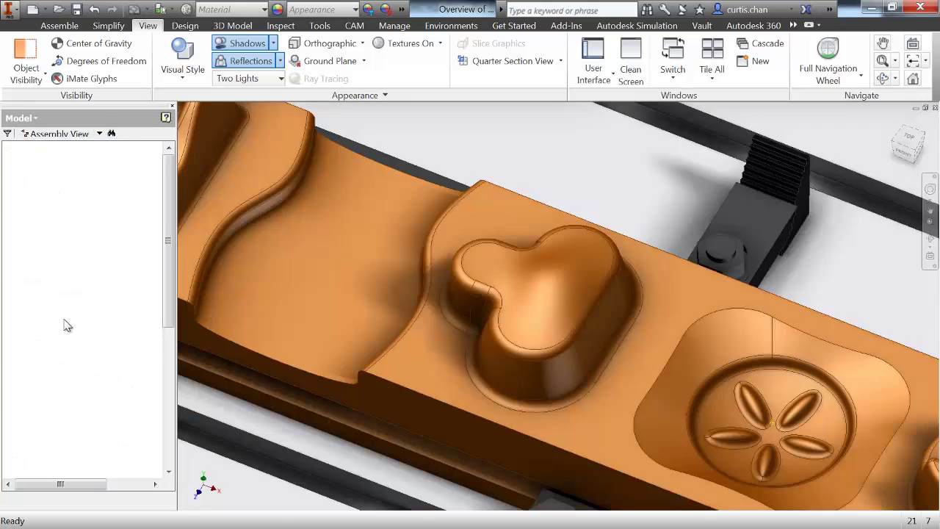
click(35, 118)
click(29, 162)
Simulate and play the Ramp toolpath around the boss
click(41, 216)
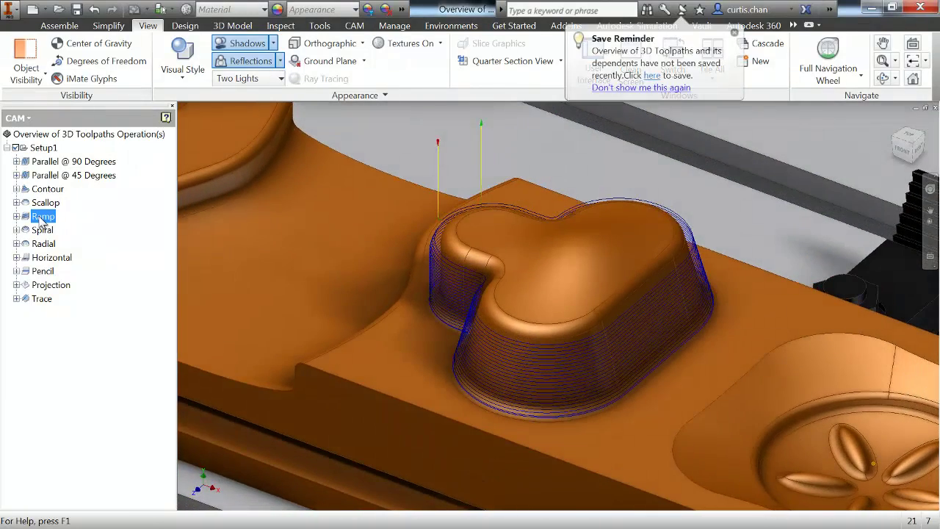
click(558, 474)
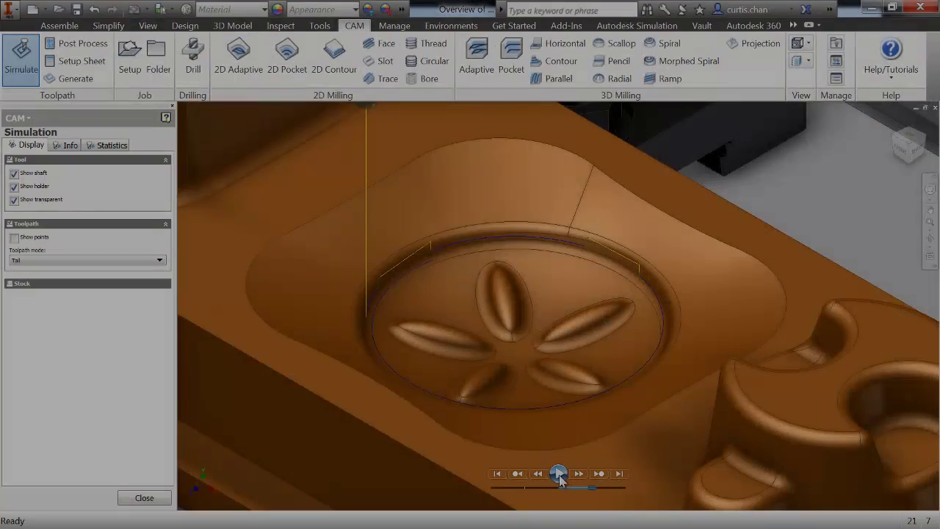
click(558, 474)
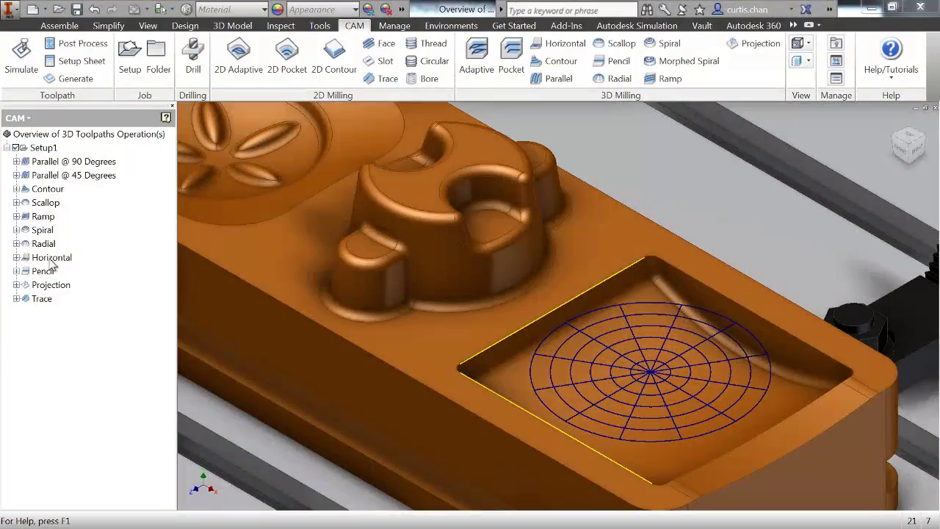
Simulate the Horizontal toolpath, close it, and show the Pencil toolpath along corner fillets
click(51, 258)
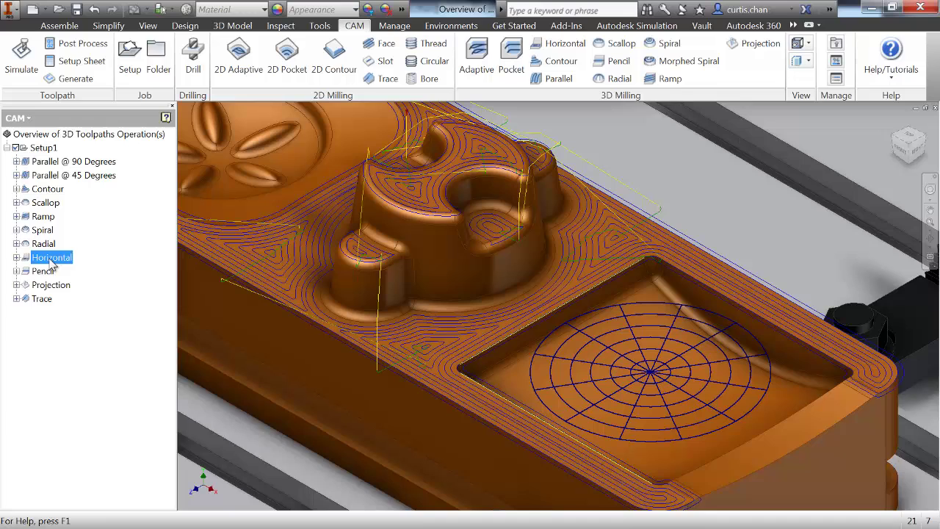
right_click(50, 262)
click(63, 281)
click(558, 474)
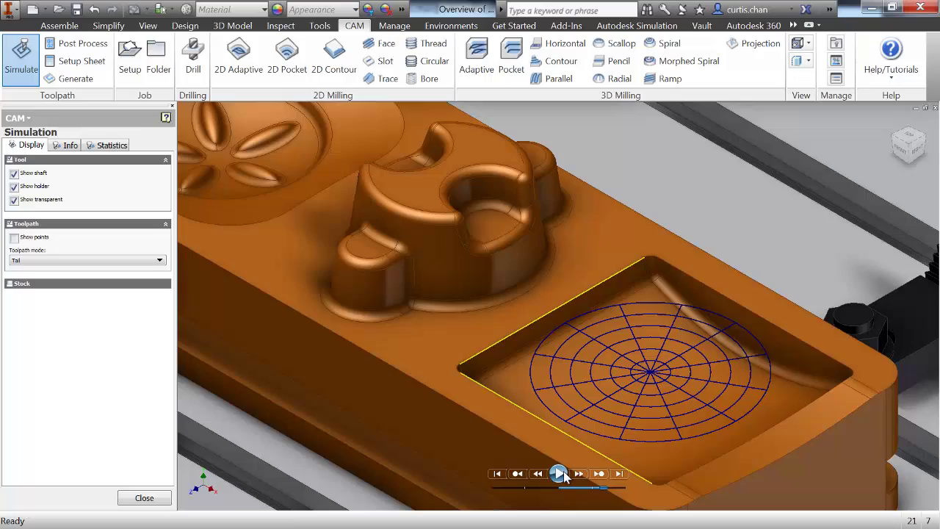
click(166, 498)
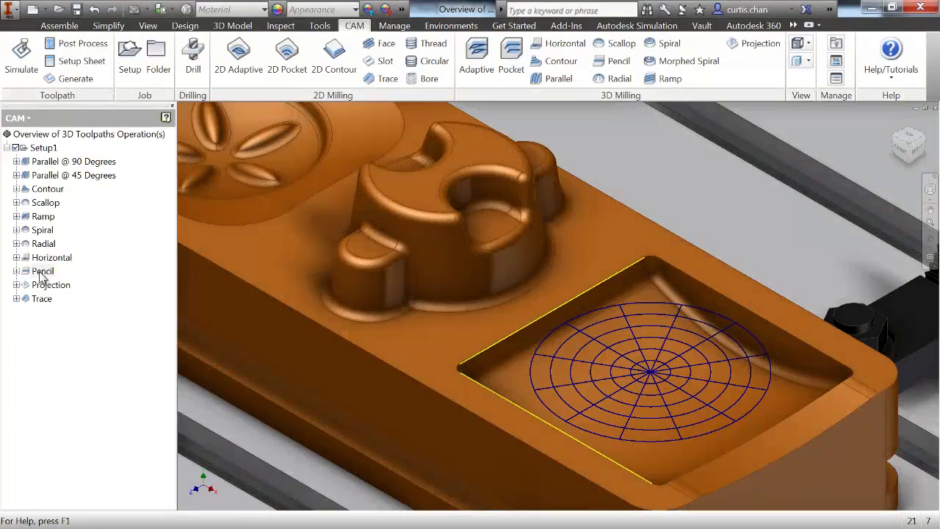
click(42, 273)
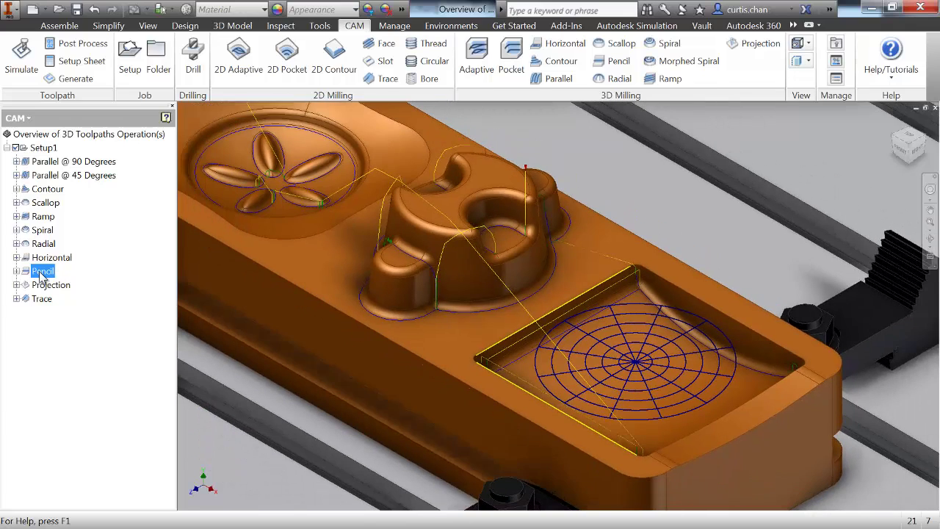
Show the Projection toolpath's ring-and-spoke pattern in the square pocket
click(45, 285)
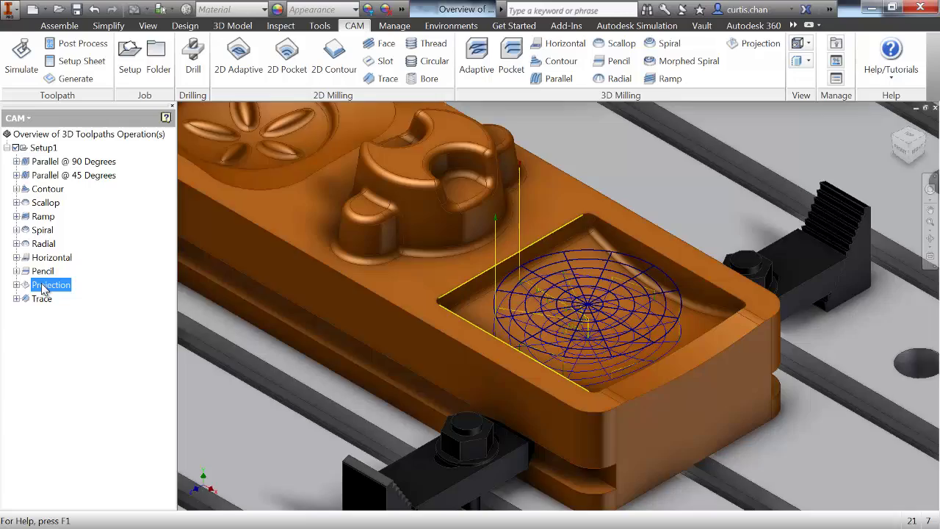